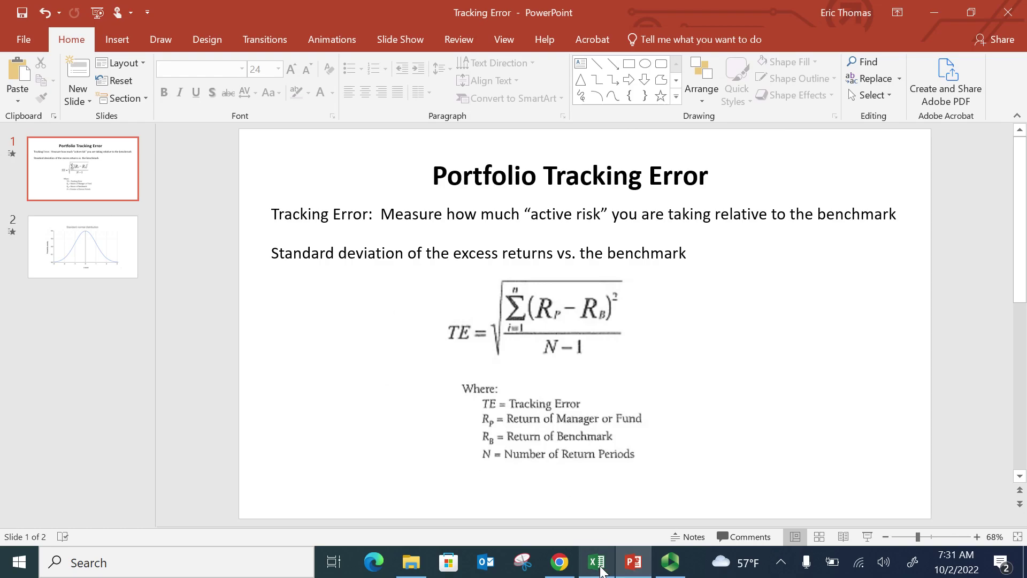
Step: Switch from PowerPoint to the Active Return Since Inception workbook in Excel
{"action": "left_click", "coordinate": [597, 562]}
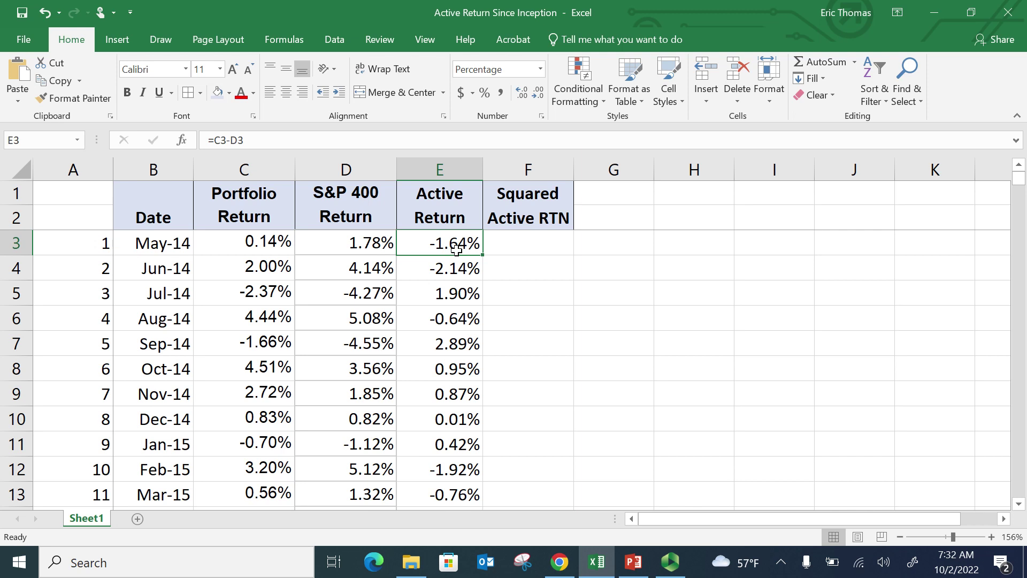
Step: Step through the Active Return cells from May-14 (-1.64%) to Oct-14 (0.95%)
{"action": "key", "text": "Left"}
{"action": "key", "text": "Right"}
{"action": "key", "text": "Down"}
{"action": "key", "text": "Down"}
{"action": "key", "text": "Down"}
{"action": "key", "text": "Down"}
{"action": "key", "text": "Down"}
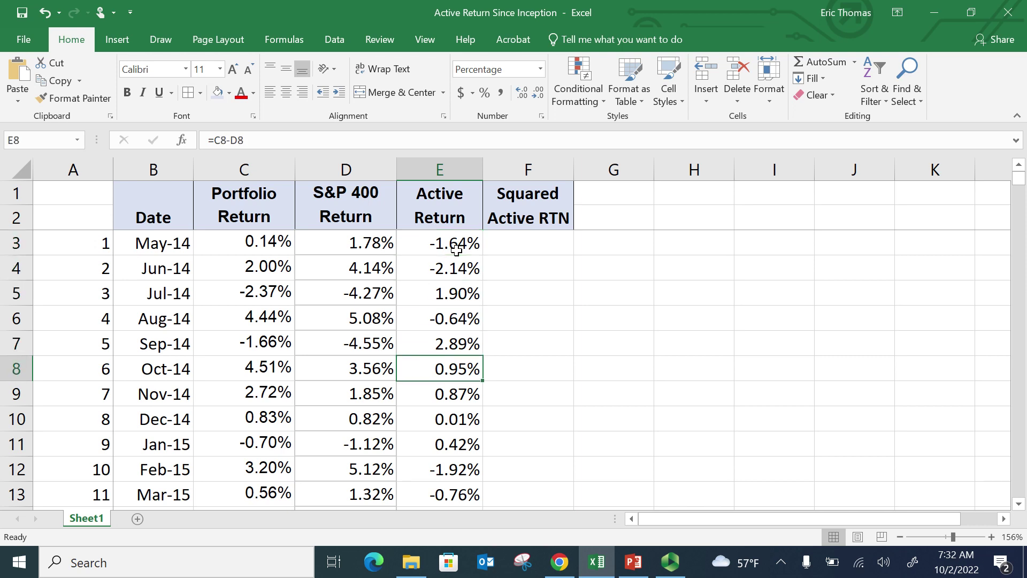
{"action": "key", "text": "Down"}
{"action": "key", "text": "Up"}
{"action": "key", "text": "Up"}
Step: Inspect the May-14 portfolio, S&P 400 and active return values, ending on cell F3
{"action": "left_click", "coordinate": [263, 225]}
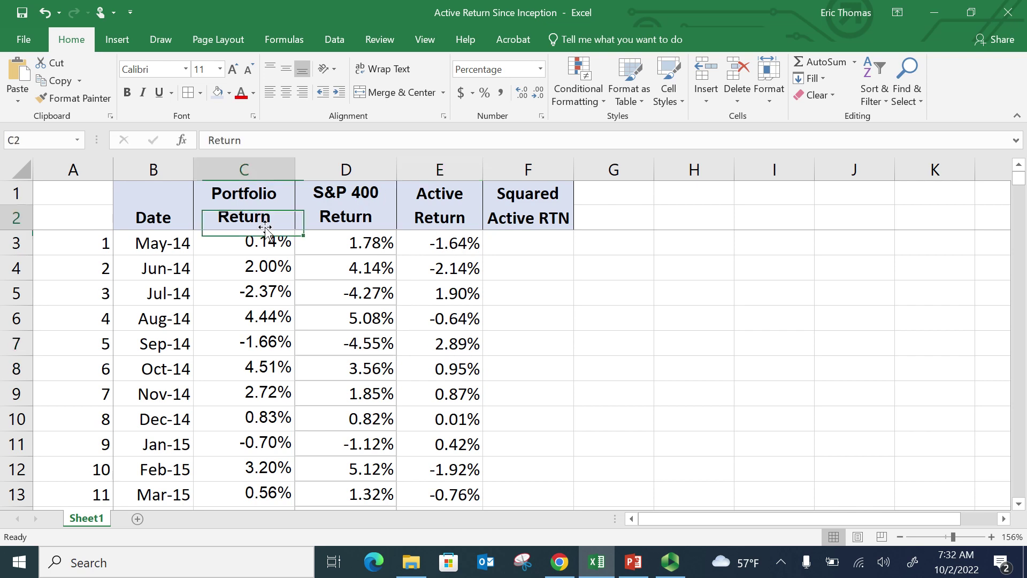
{"action": "left_click", "coordinate": [284, 245]}
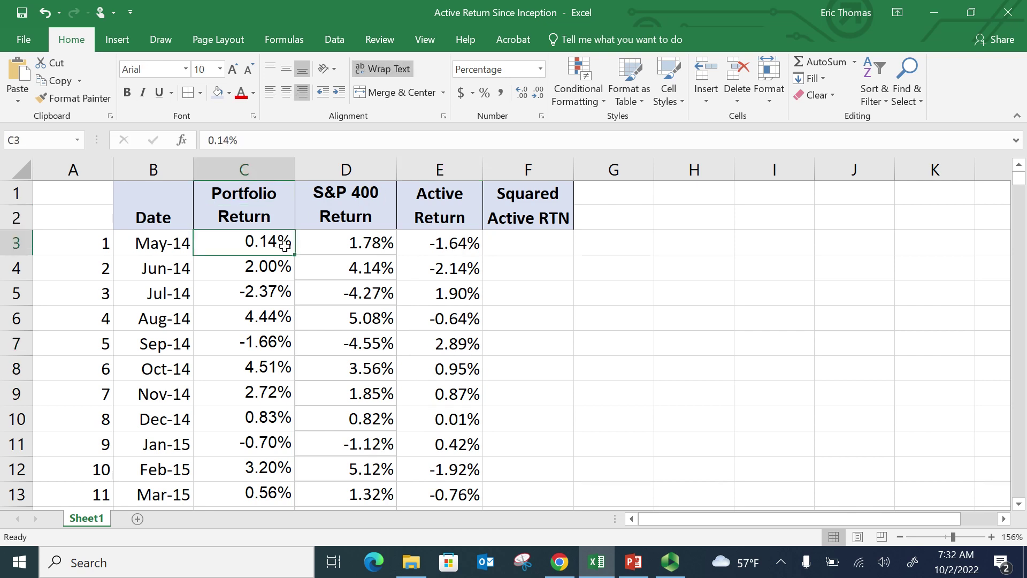
{"action": "left_click", "coordinate": [364, 245]}
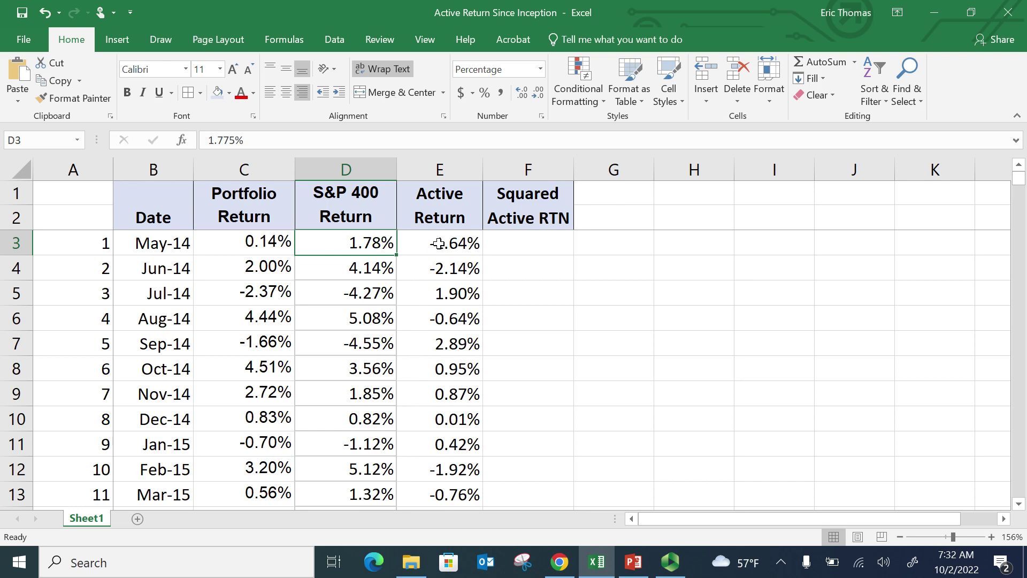
{"action": "left_click", "coordinate": [459, 243]}
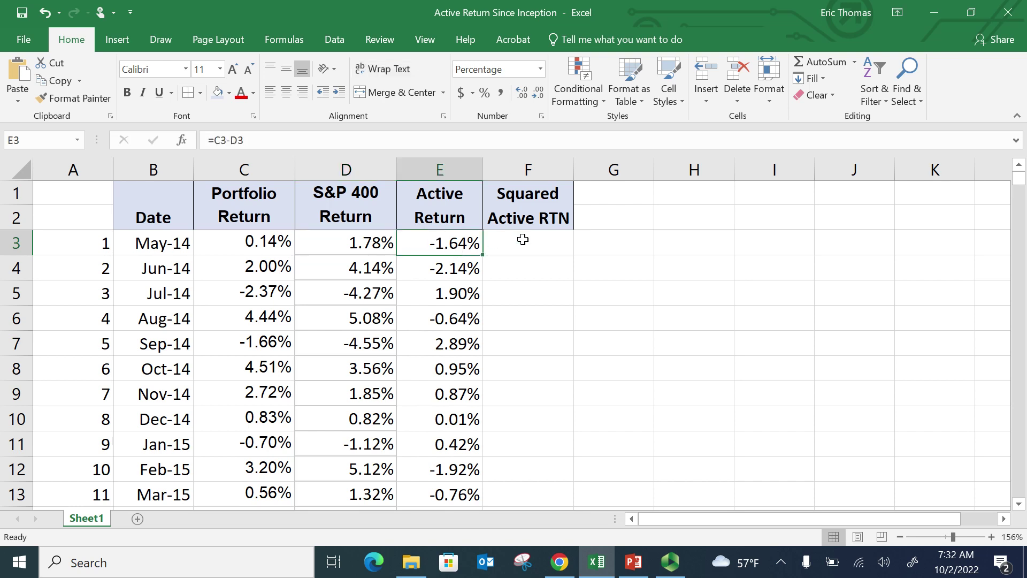
{"action": "left_click", "coordinate": [529, 245]}
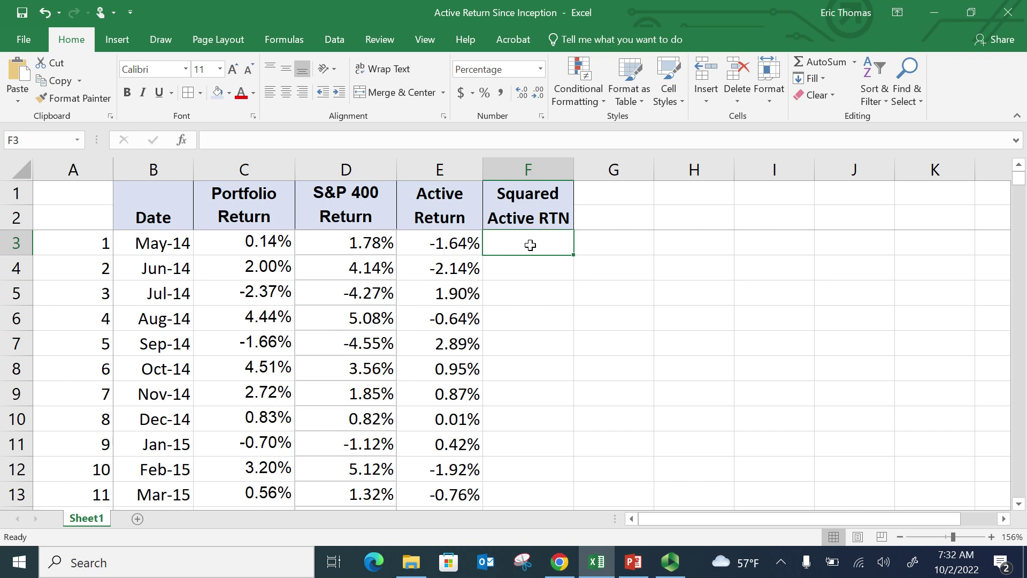
Step: Enter =E3^2 in F3 to square the May-14 active return
{"action": "type", "text": "="}
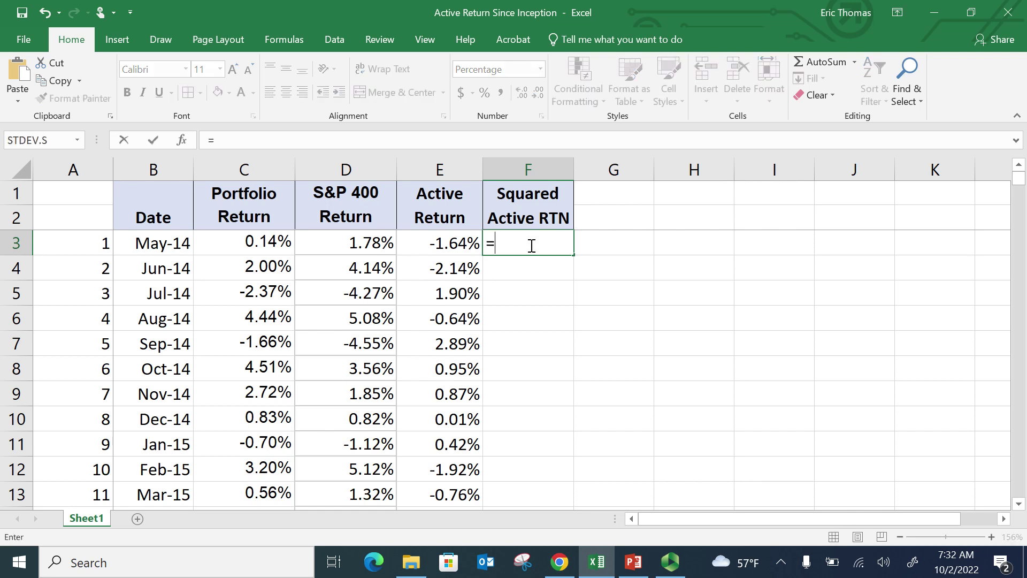
{"action": "left_click", "coordinate": [454, 245]}
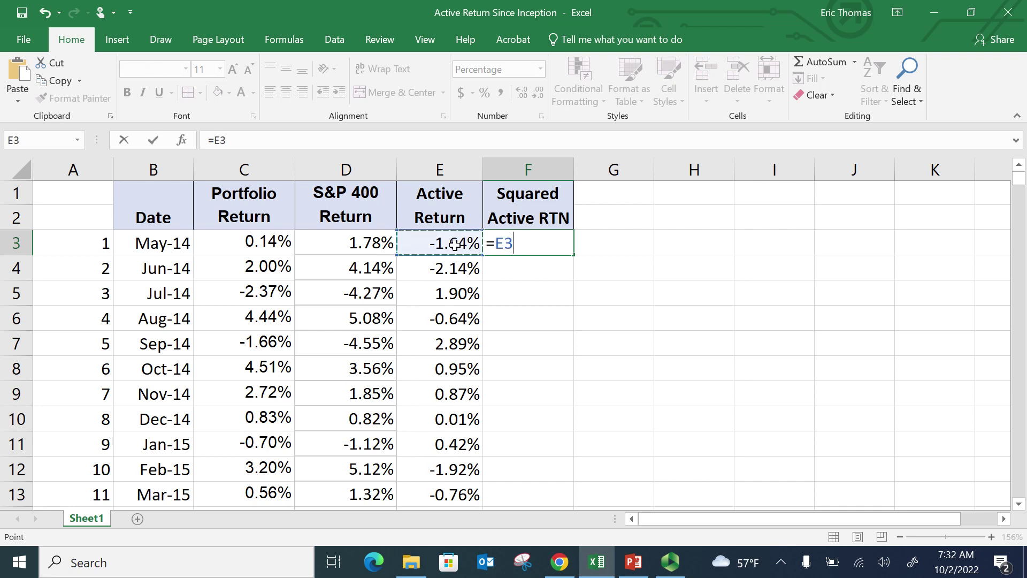
{"action": "type", "text": "^2"}
{"action": "key", "text": "Return"}
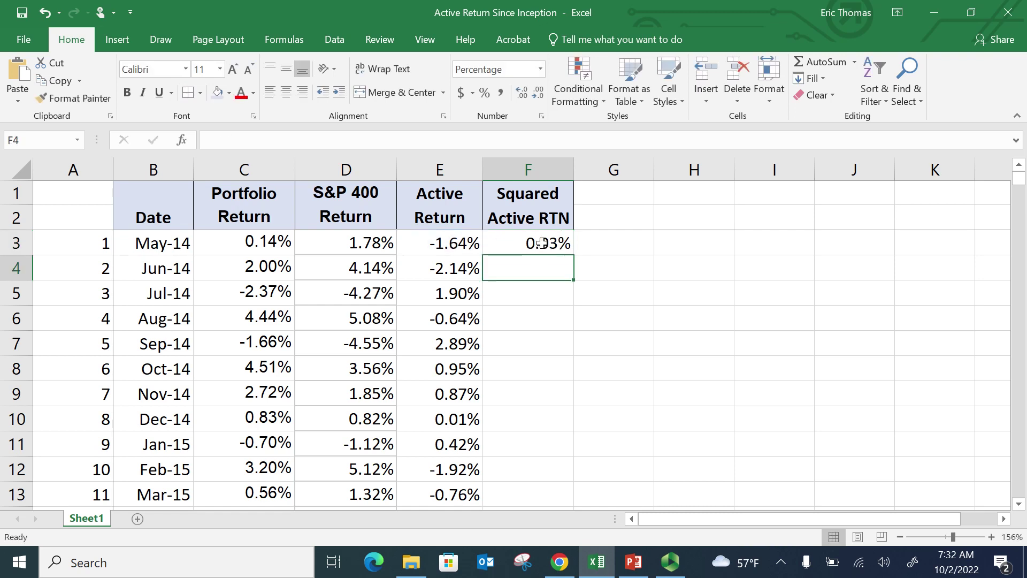
Step: Copy the squaring formula down to F102 (Aug-22, 0.01%) and check the filled column
{"action": "left_click", "coordinate": [542, 243]}
{"action": "double_click", "coordinate": [573, 255]}
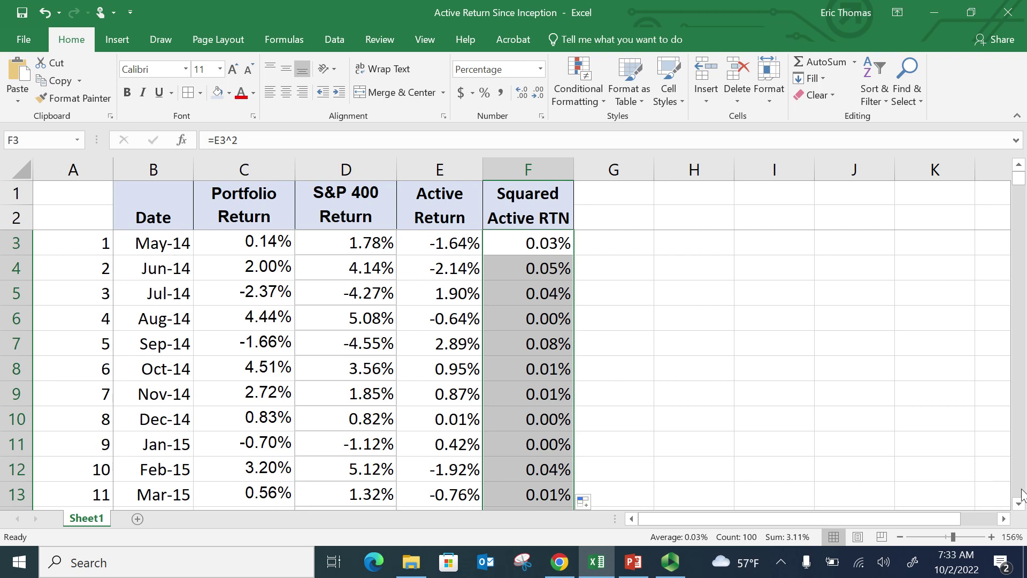
{"action": "scroll", "coordinate": [1020, 495], "scroll_direction": "down", "scroll_amount": 4}
{"action": "scroll", "coordinate": [1020, 495], "scroll_direction": "down", "scroll_amount": 20}
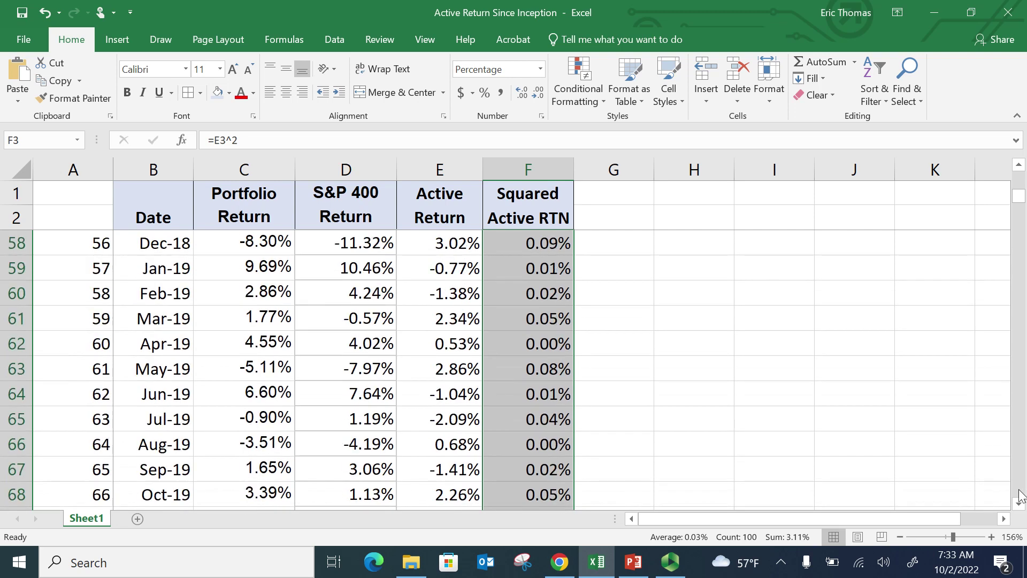
{"action": "scroll", "coordinate": [1020, 495], "scroll_direction": "down", "scroll_amount": 15}
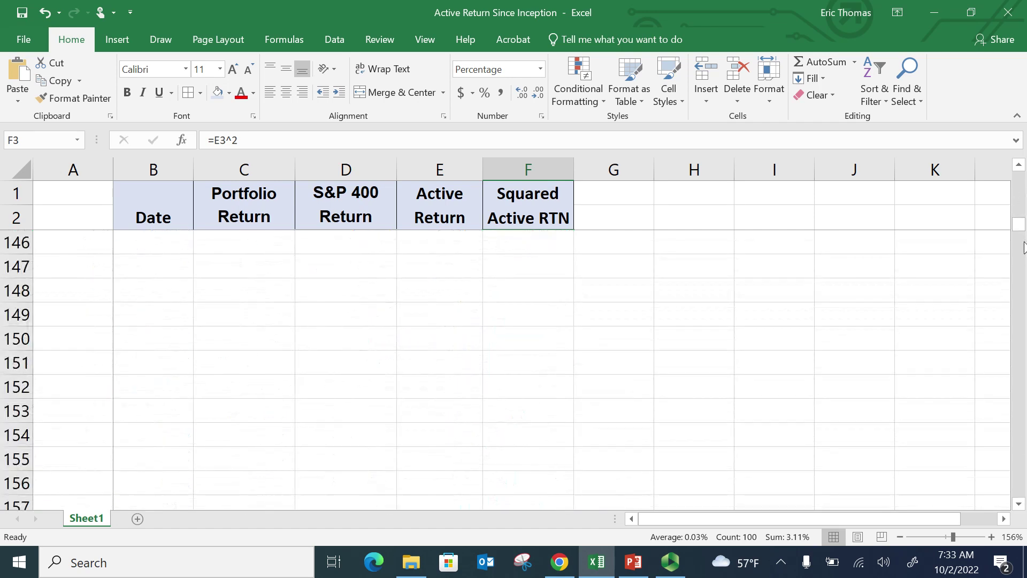
{"action": "scroll", "coordinate": [1020, 206], "scroll_direction": "up", "scroll_amount": 2}
{"action": "scroll", "coordinate": [1020, 206], "scroll_direction": "up", "scroll_amount": 11}
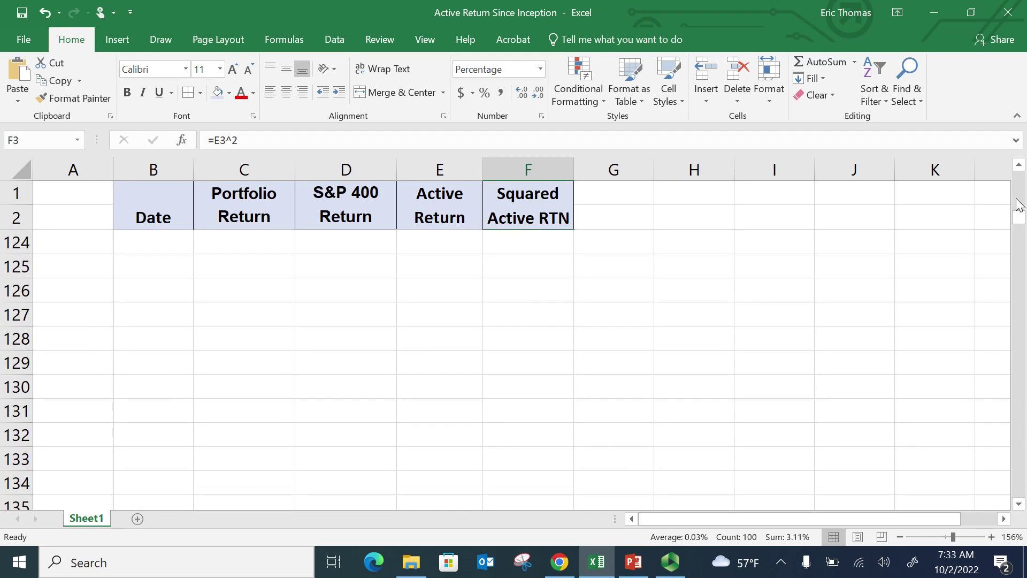
{"action": "scroll", "coordinate": [1019, 203], "scroll_direction": "up", "scroll_amount": 2}
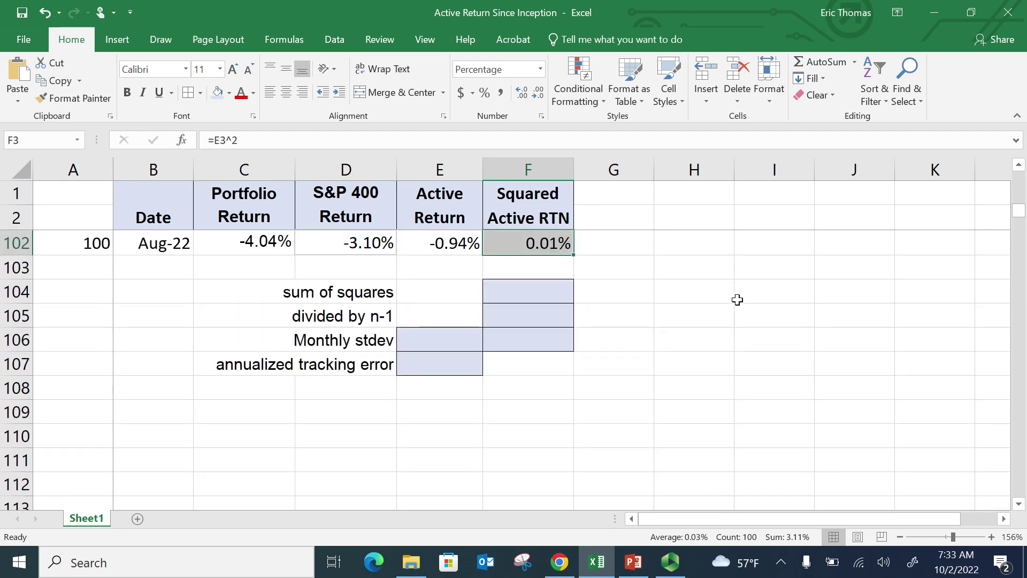
Step: Put the sum of squares =SUM(F3:F102) in F104, giving 3.11%
{"action": "left_click", "coordinate": [538, 292]}
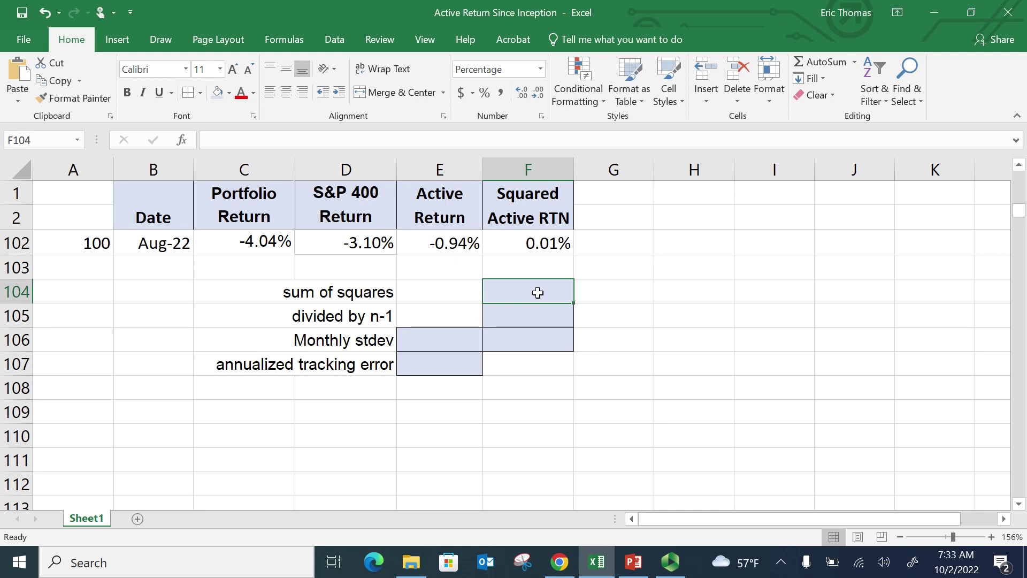
{"action": "type", "text": "=sum("}
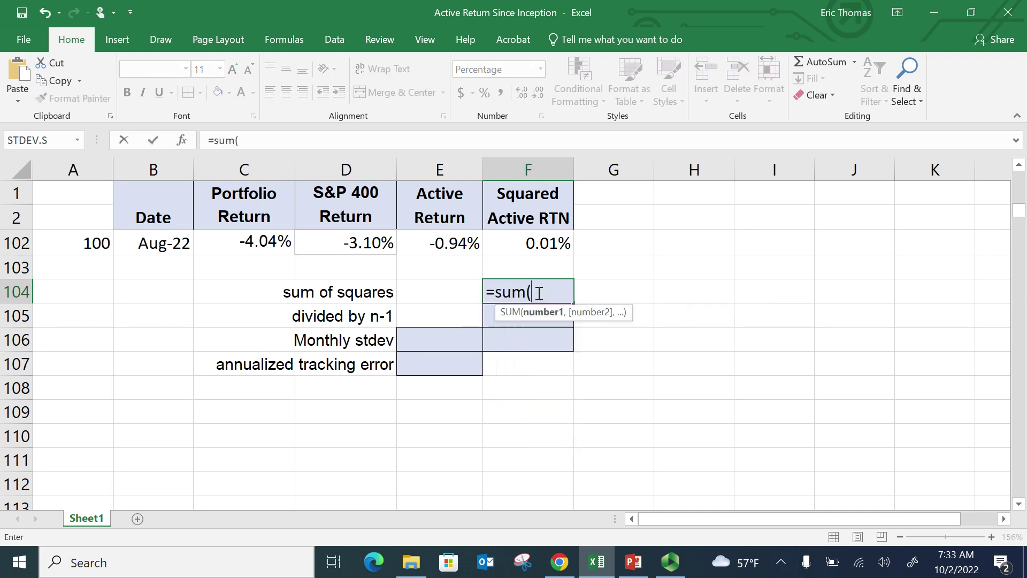
{"action": "left_click", "coordinate": [546, 247]}
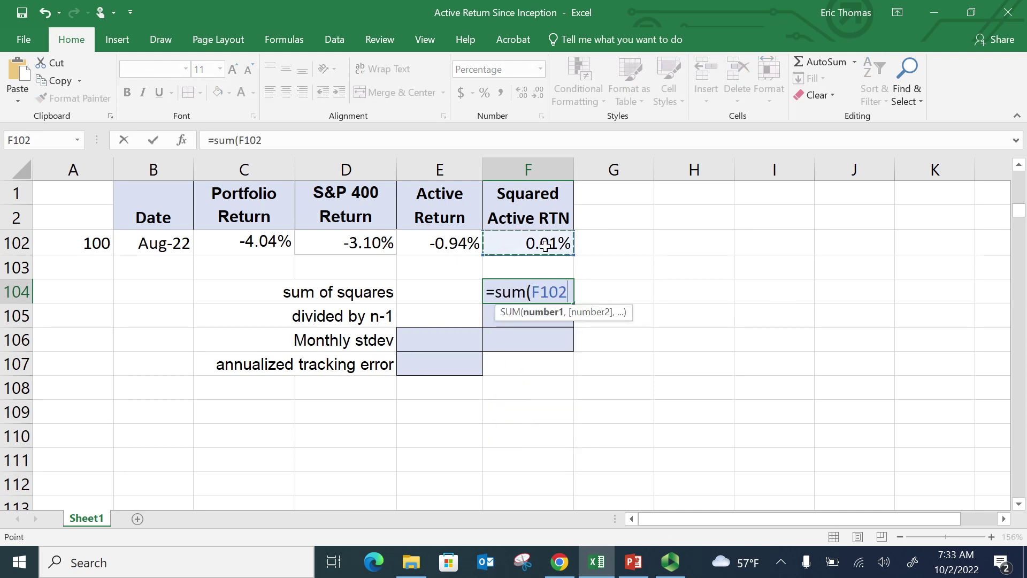
{"action": "key", "text": "ctrl+shift+Up"}
{"action": "key", "text": "shift+Down"}
{"action": "key", "text": "shift+Down"}
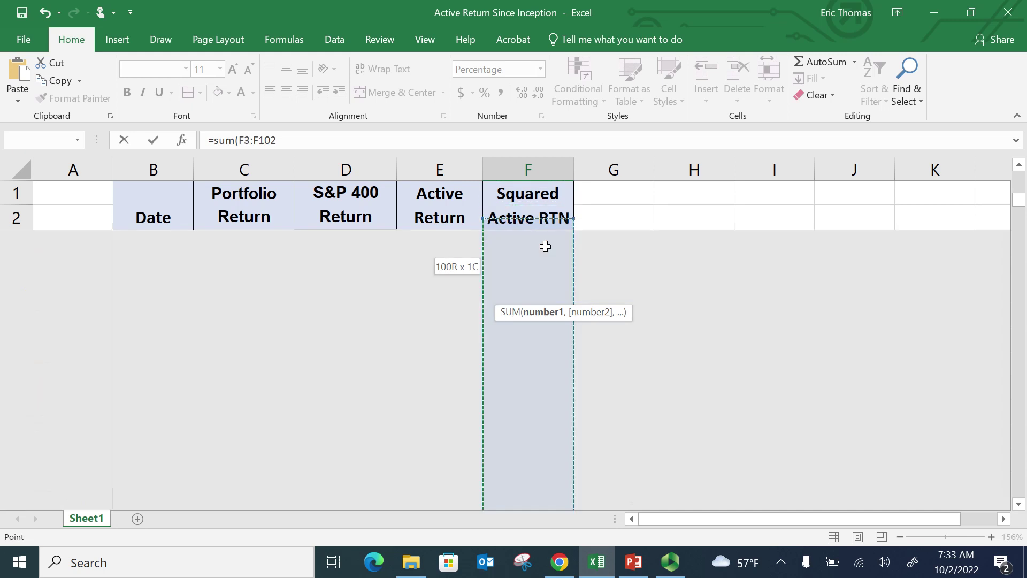
{"action": "type", "text": ")"}
{"action": "key", "text": "Return"}
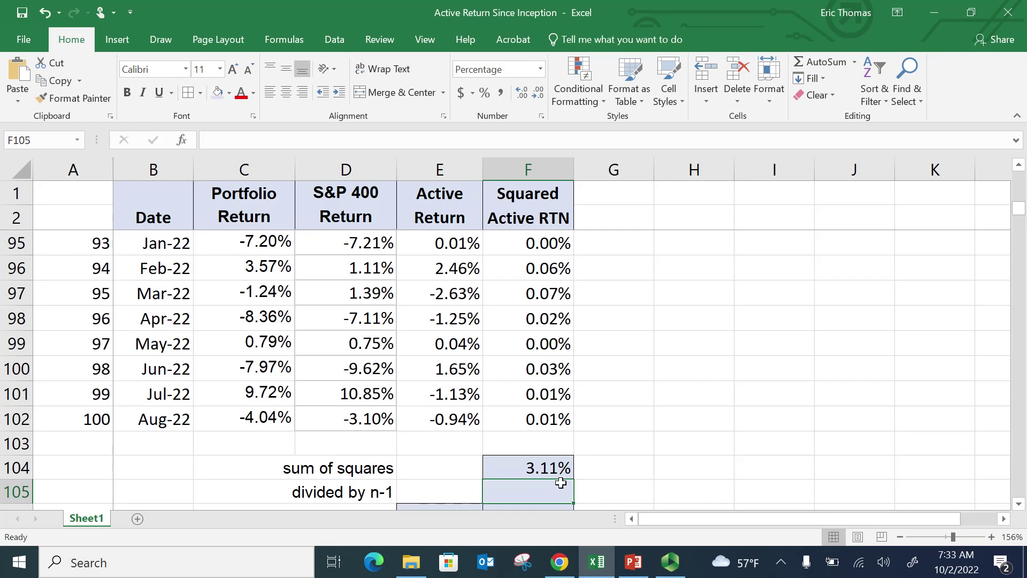
Step: Divide the sum of squares by 99 in F105, giving 0.031%
{"action": "type", "text": "="}
{"action": "left_click", "coordinate": [548, 467]}
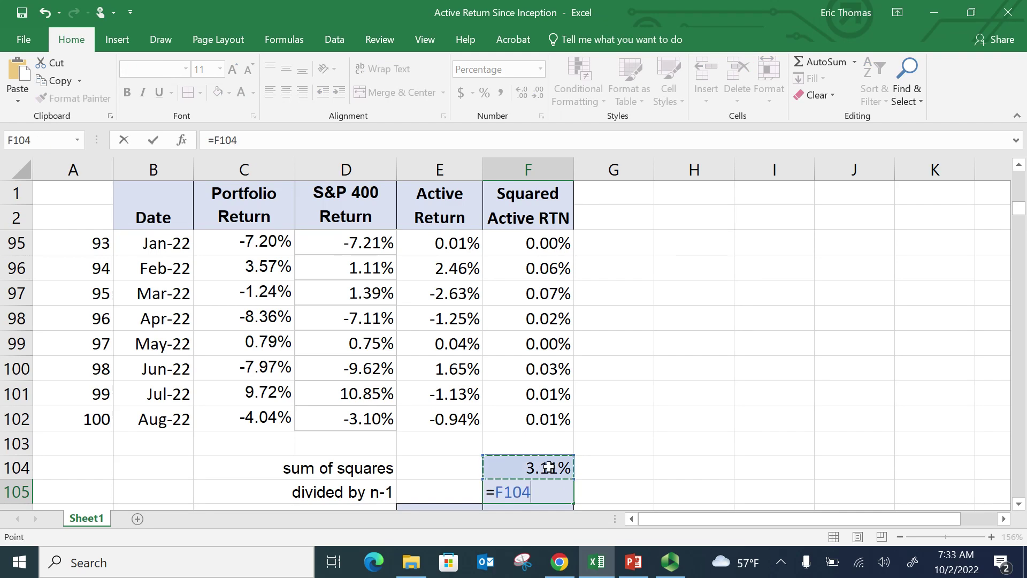
{"action": "type", "text": "/99"}
{"action": "key", "text": "Return"}
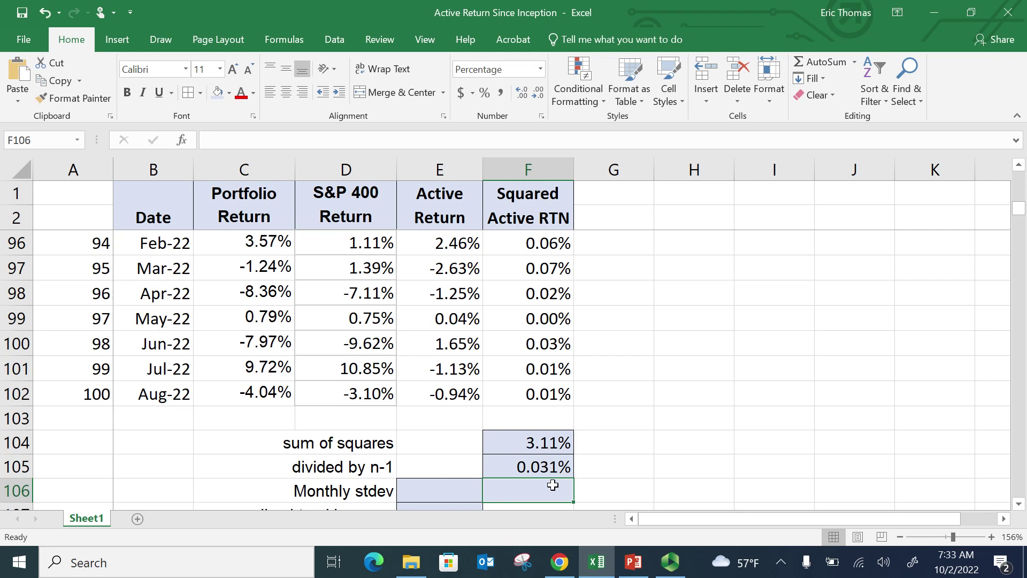
Step: Set F106 to =SQRT(F105) for a monthly stdev of 1.77%, after abandoning a STDEV attempt
{"action": "type", "text": "="}
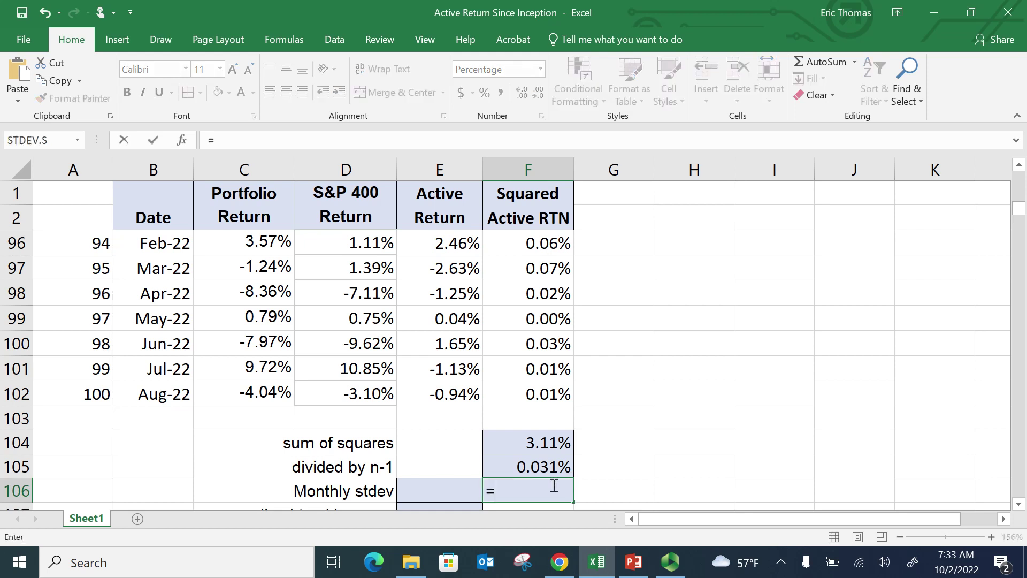
{"action": "type", "text": "stdev("}
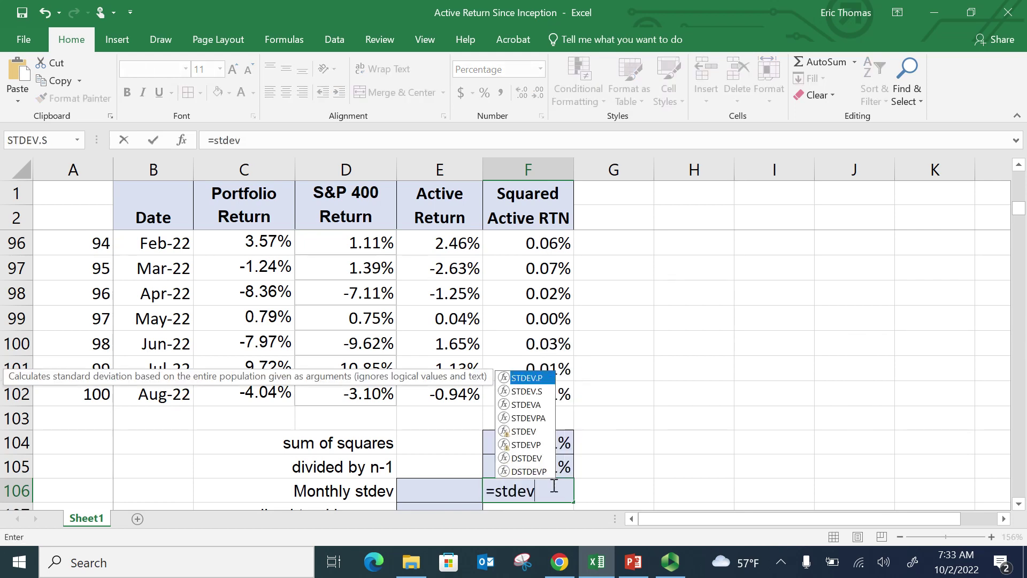
{"action": "left_click", "coordinate": [545, 393]}
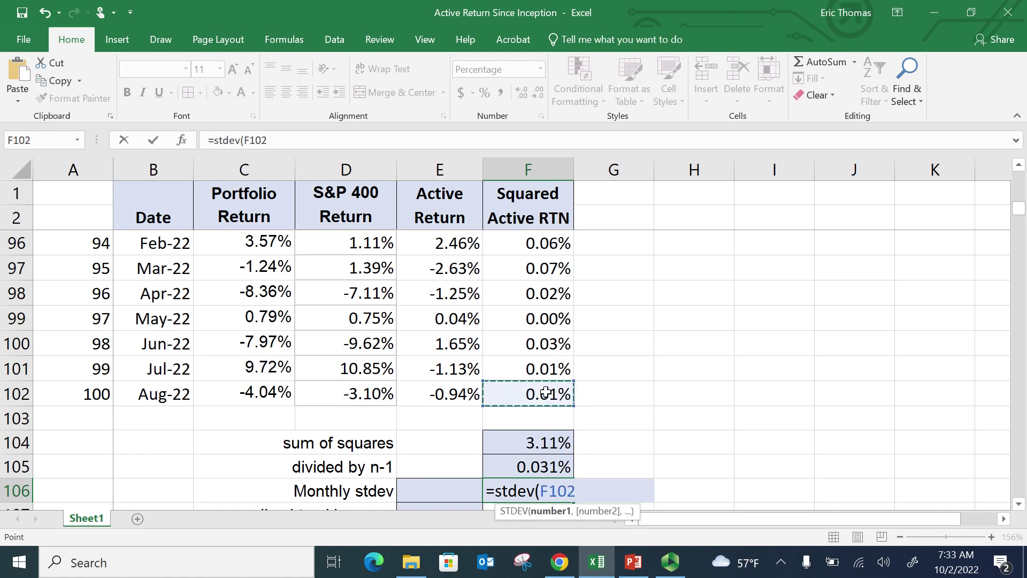
{"action": "key", "text": "Escape"}
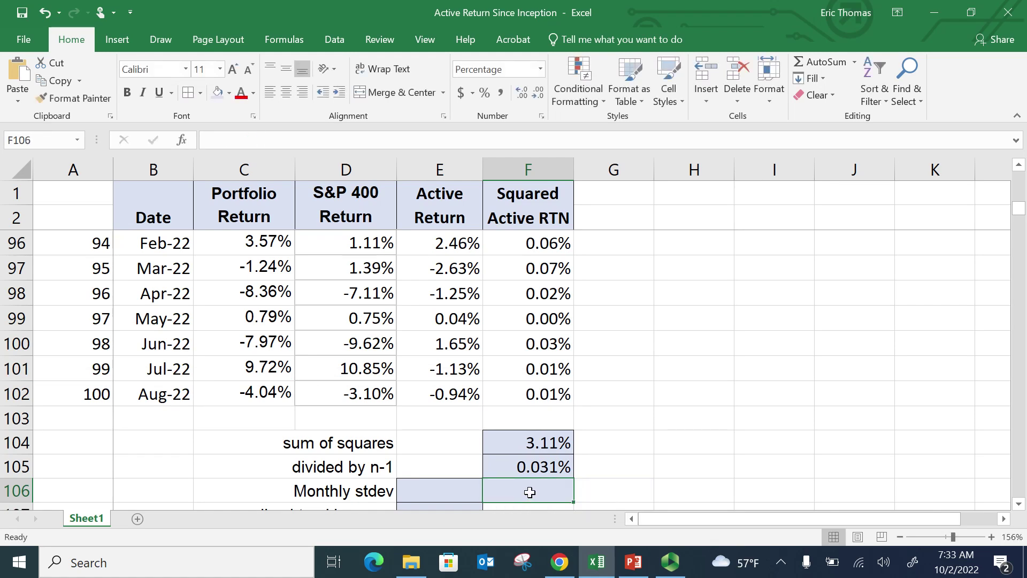
{"action": "type", "text": "=sqrt("}
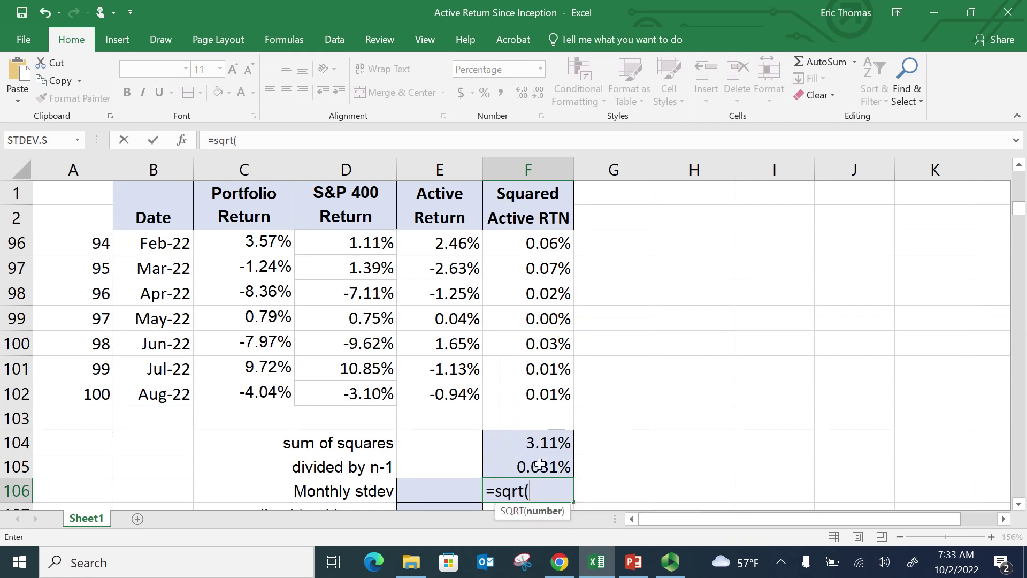
{"action": "left_click", "coordinate": [540, 465]}
{"action": "type", "text": ")"}
{"action": "key", "text": "Return"}
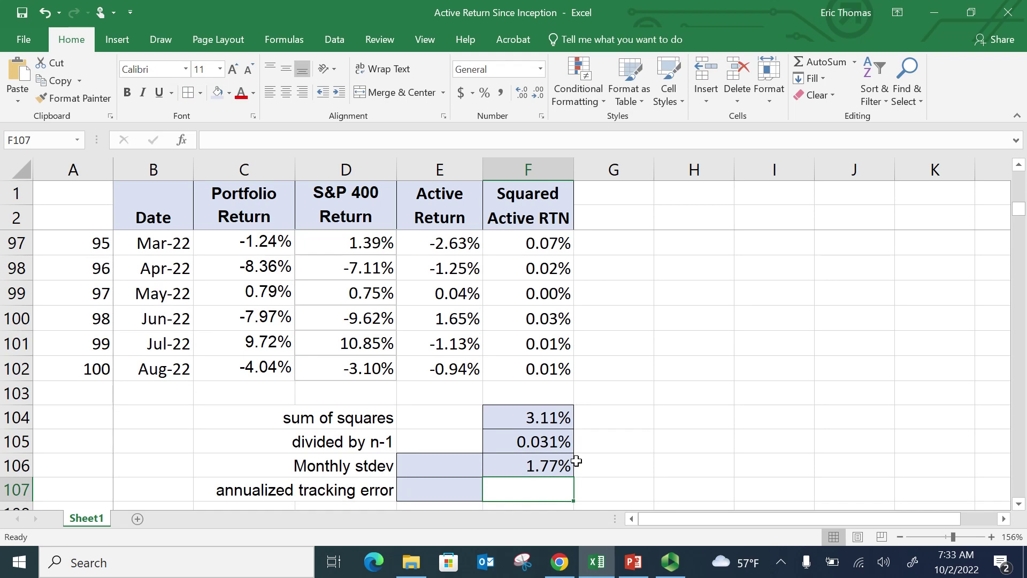
Step: Enter =STDEV(E3:E102) in E106, returning 1.77% to match the manual calculation
{"action": "left_click", "coordinate": [444, 464]}
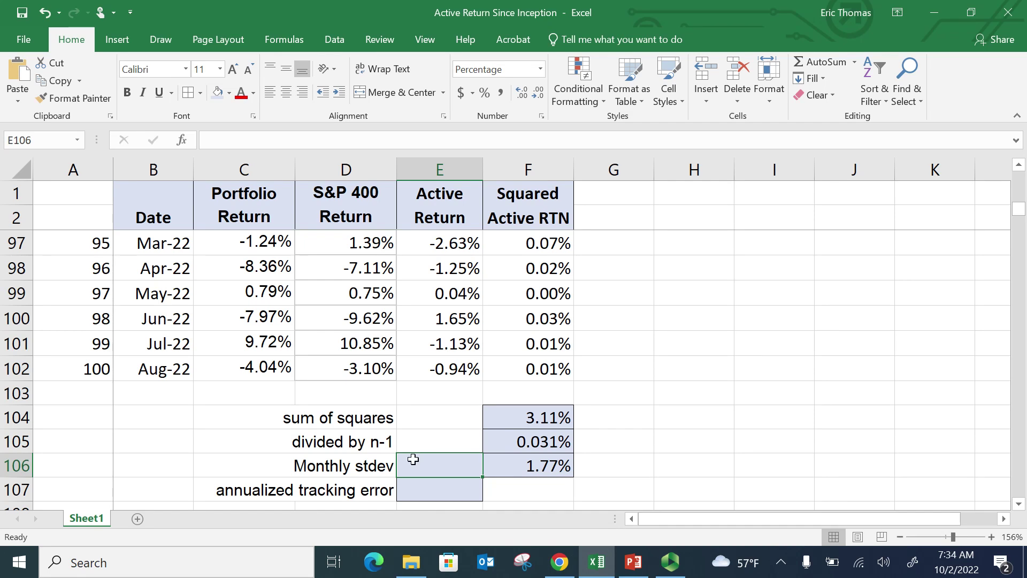
{"action": "type", "text": "=s"}
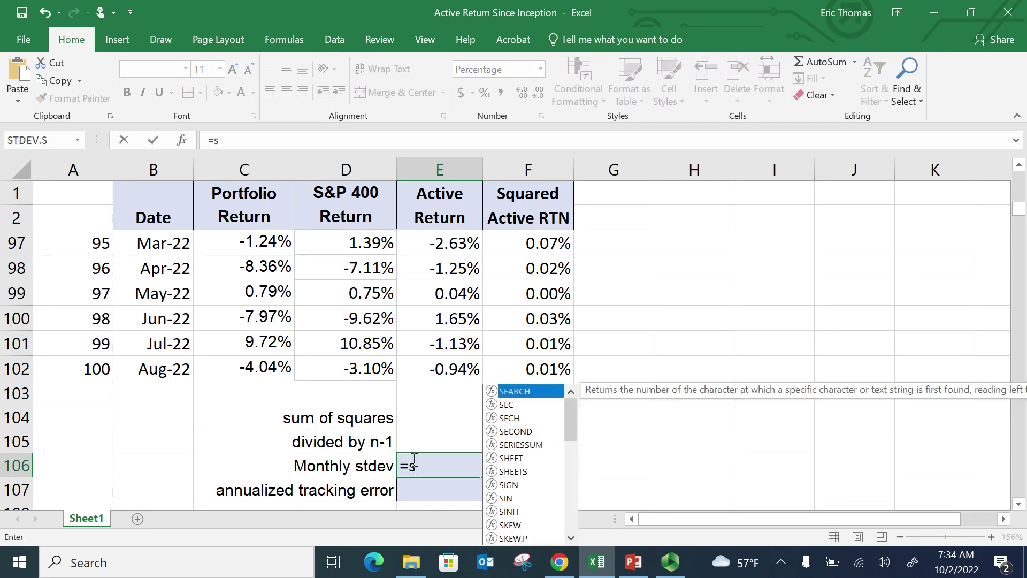
{"action": "type", "text": "tdev("}
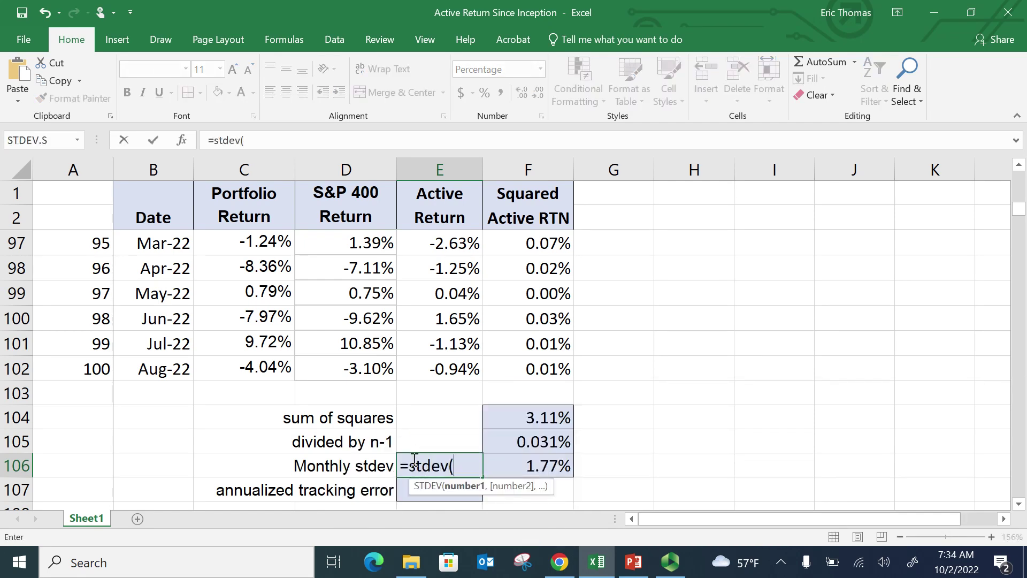
{"action": "left_click", "coordinate": [452, 369]}
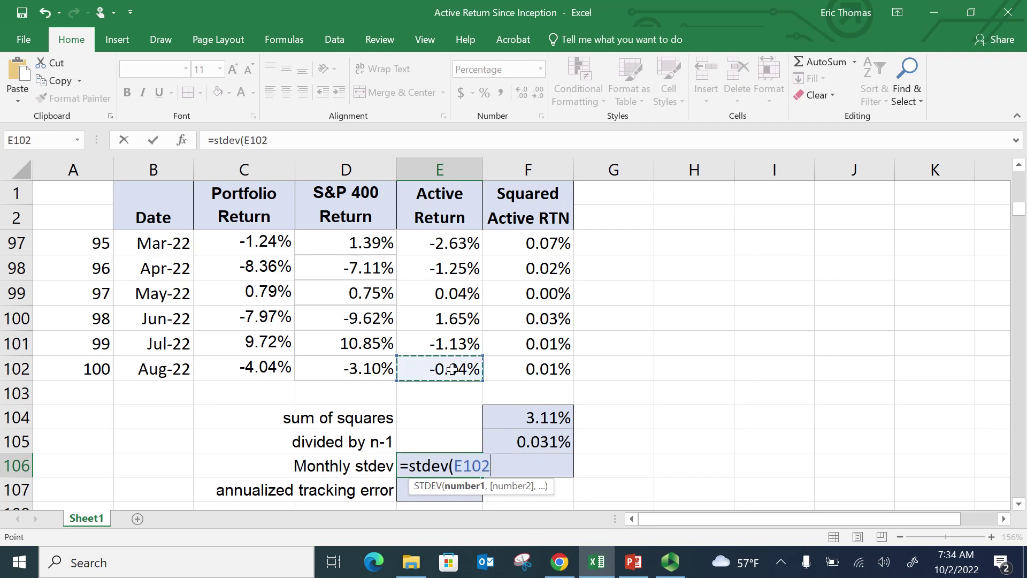
{"action": "key", "text": "ctrl+shift+Up"}
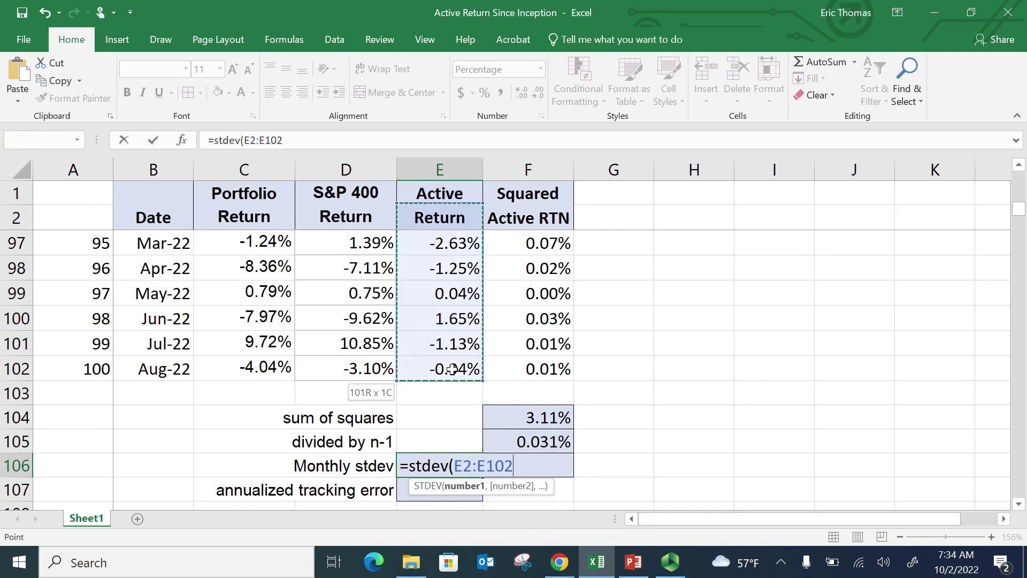
{"action": "key", "text": "shift+Down"}
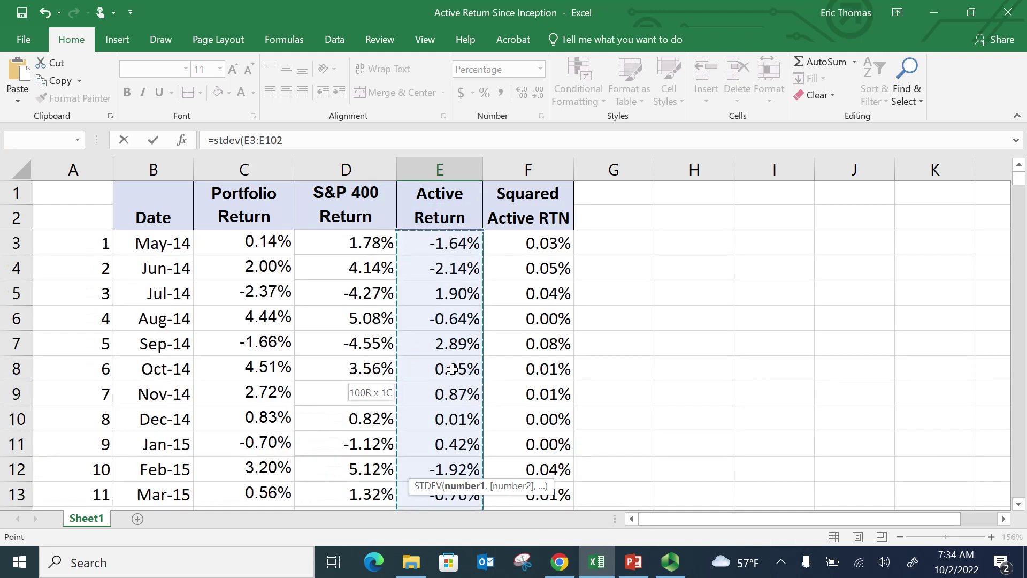
{"action": "key", "text": "Return"}
{"action": "left_click", "coordinate": [434, 463]}
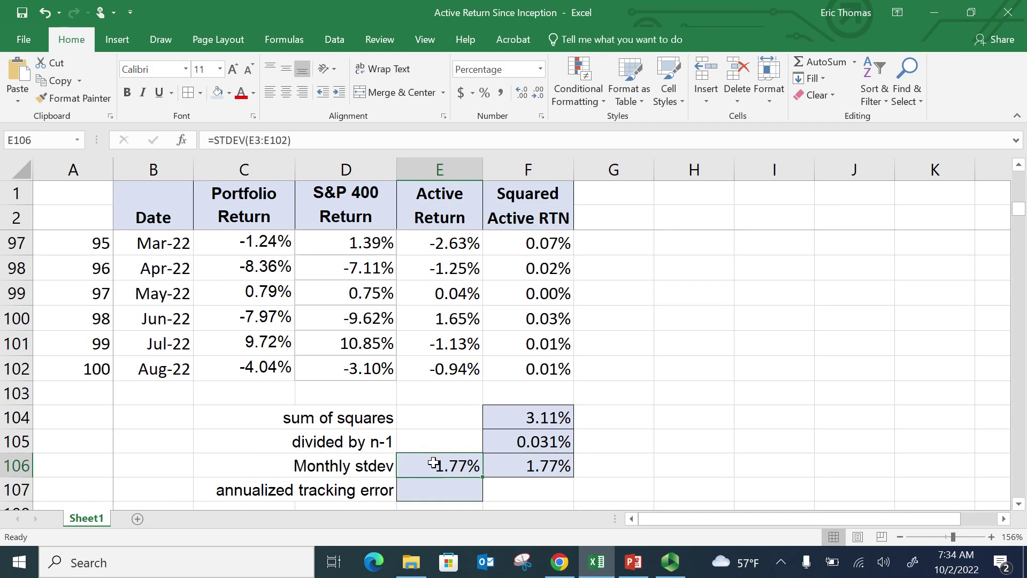
Step: Enter =E106*SQRT(12) in E107 for an annualized tracking error of 6.13%
{"action": "left_click", "coordinate": [433, 491]}
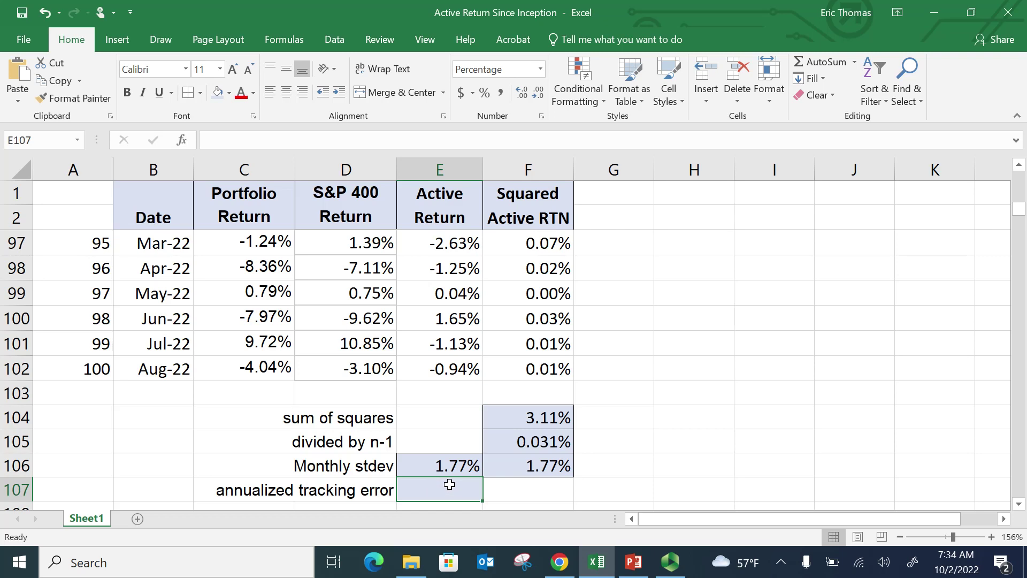
{"action": "type", "text": "="}
{"action": "left_click", "coordinate": [452, 469]}
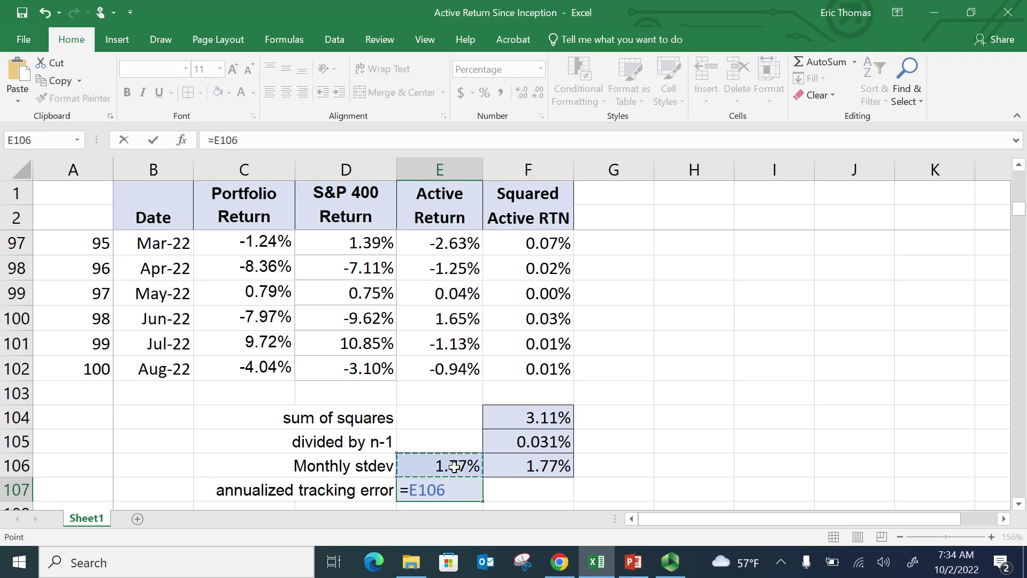
{"action": "type", "text": "*s"}
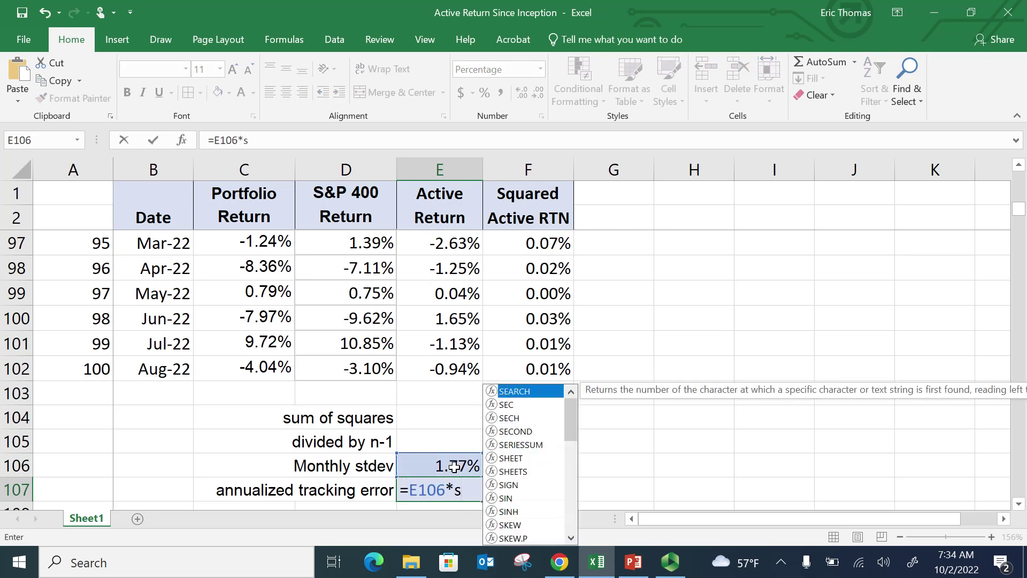
{"action": "type", "text": "qrt("}
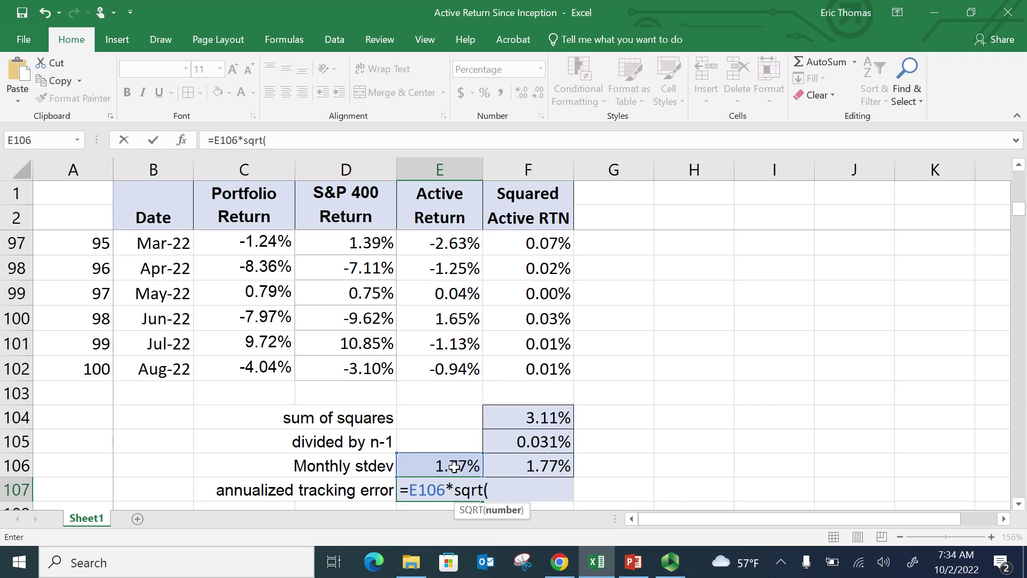
{"action": "left_click", "coordinate": [453, 466]}
{"action": "type", "text": "12"}
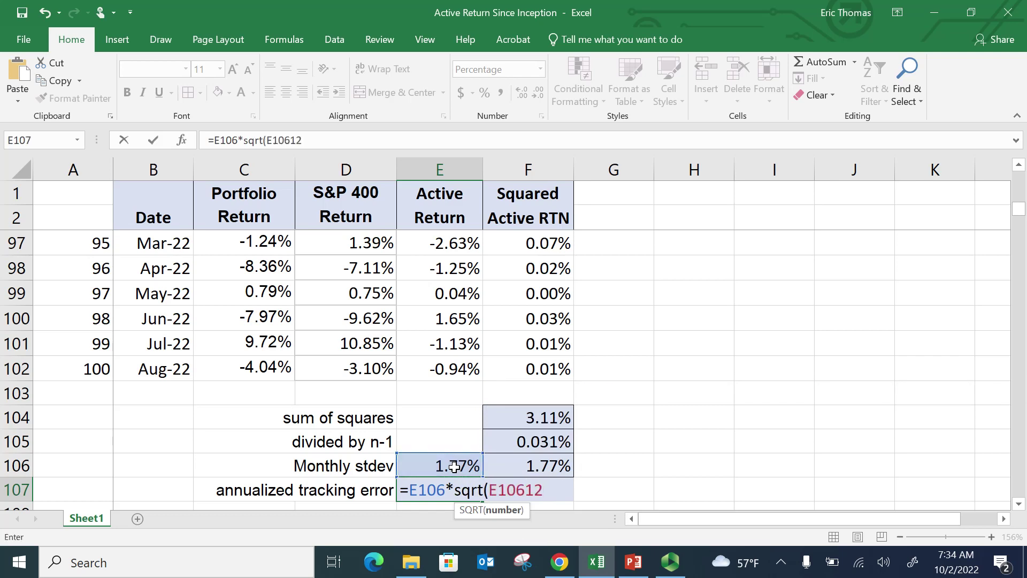
{"action": "key", "text": "BackSpace"}
{"action": "key", "text": "BackSpace"}
{"action": "key", "text": "BackSpace"}
{"action": "key", "text": "BackSpace"}
{"action": "key", "text": "BackSpace"}
{"action": "key", "text": "BackSpace"}
{"action": "type", "text": "12"}
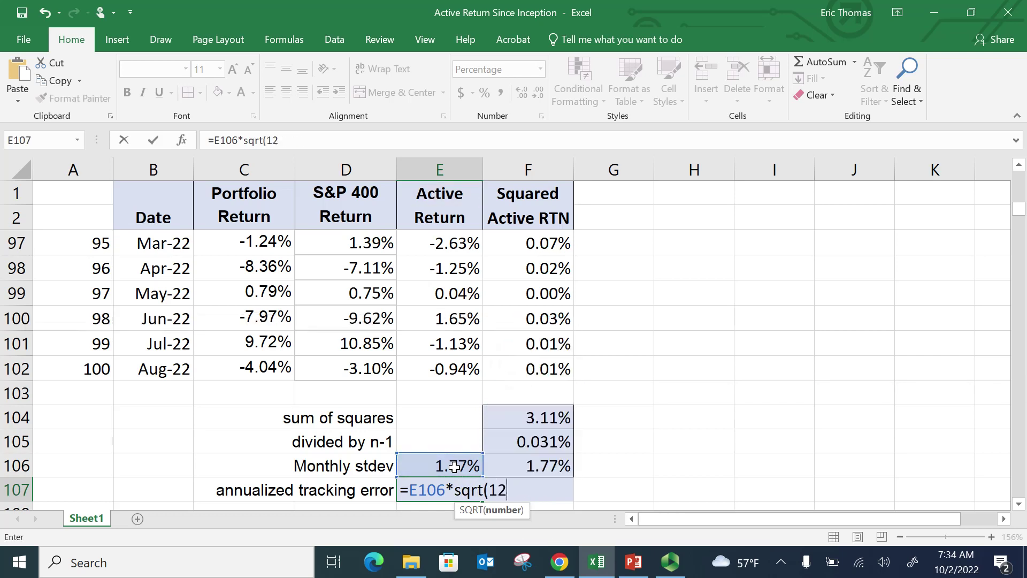
{"action": "type", "text": ")"}
{"action": "key", "text": "Return"}
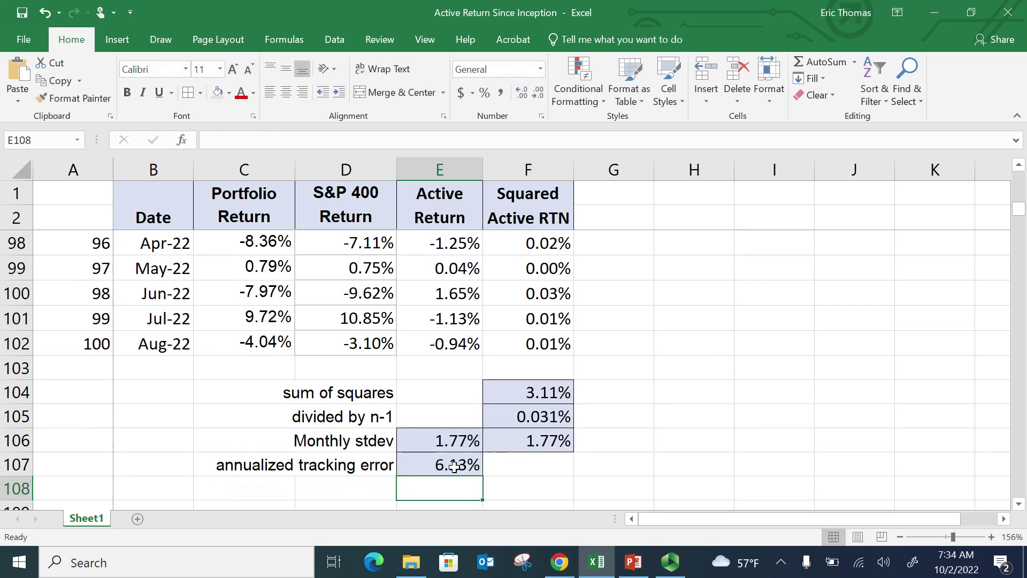
{"action": "right_click", "coordinate": [454, 467]}
{"action": "left_click", "coordinate": [374, 510]}
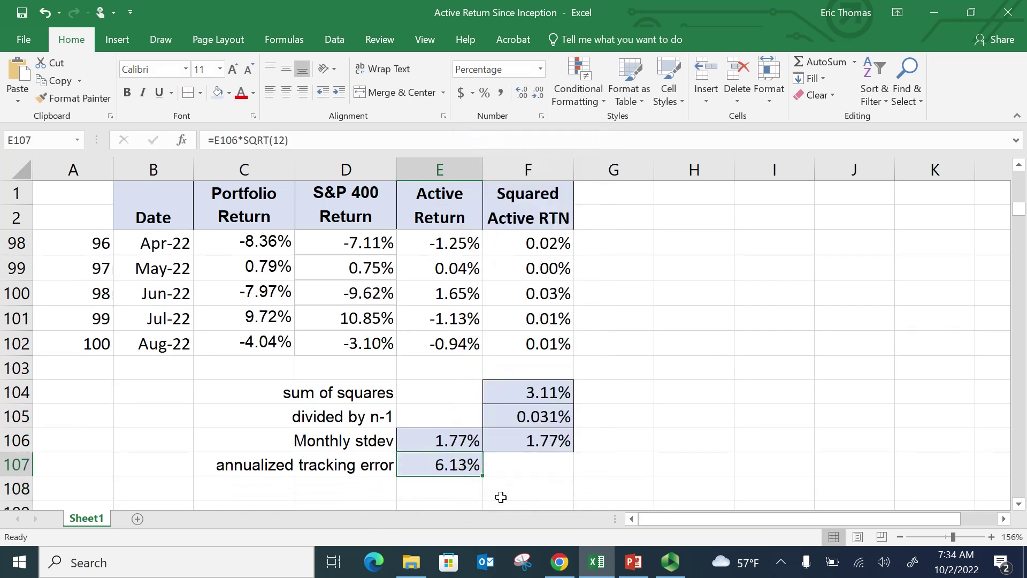